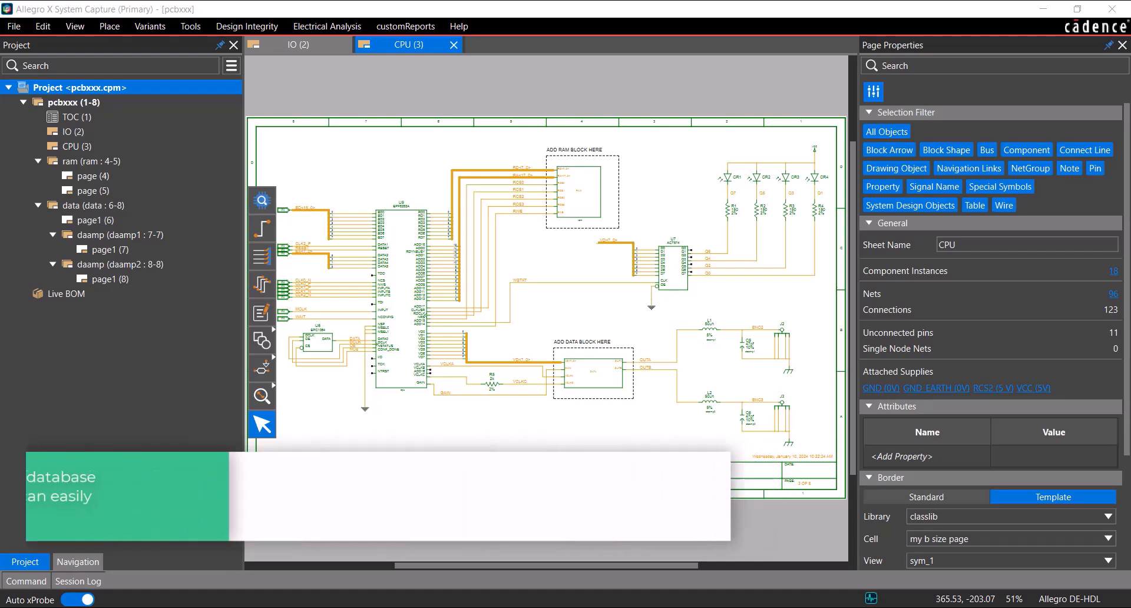
Check the status bar's activity indicator for its current state, with the window restored down and maximized again
click(1081, 8)
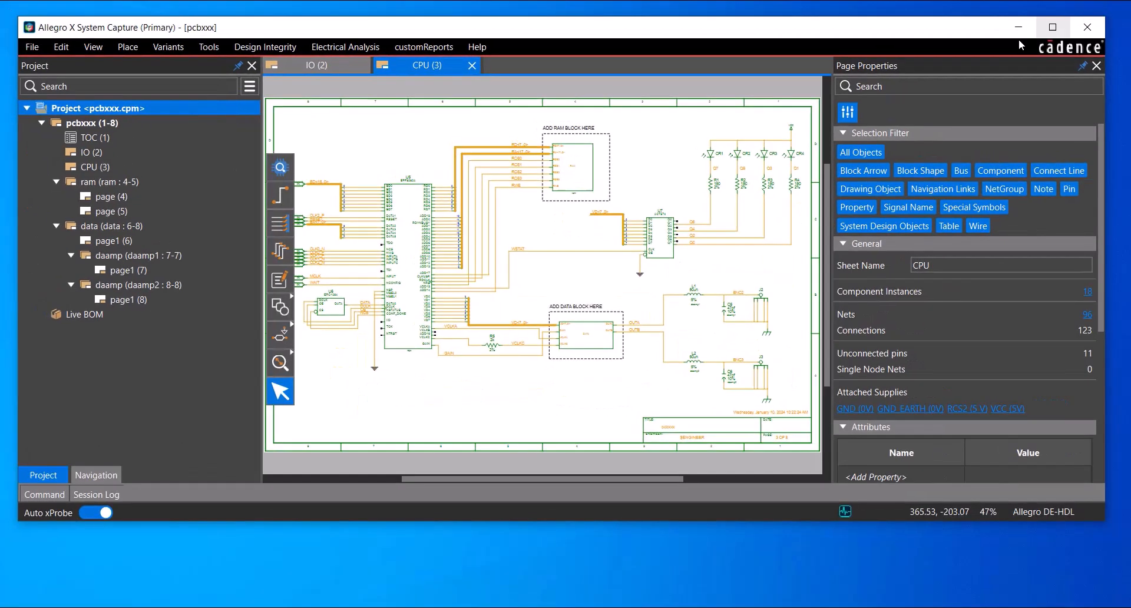
click(846, 512)
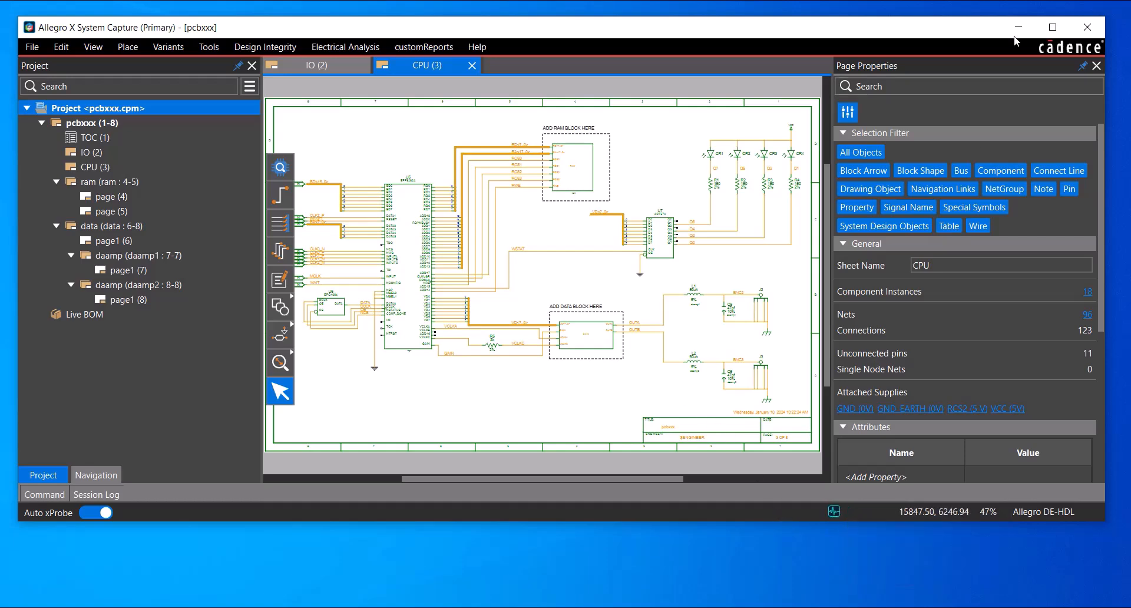
click(1053, 27)
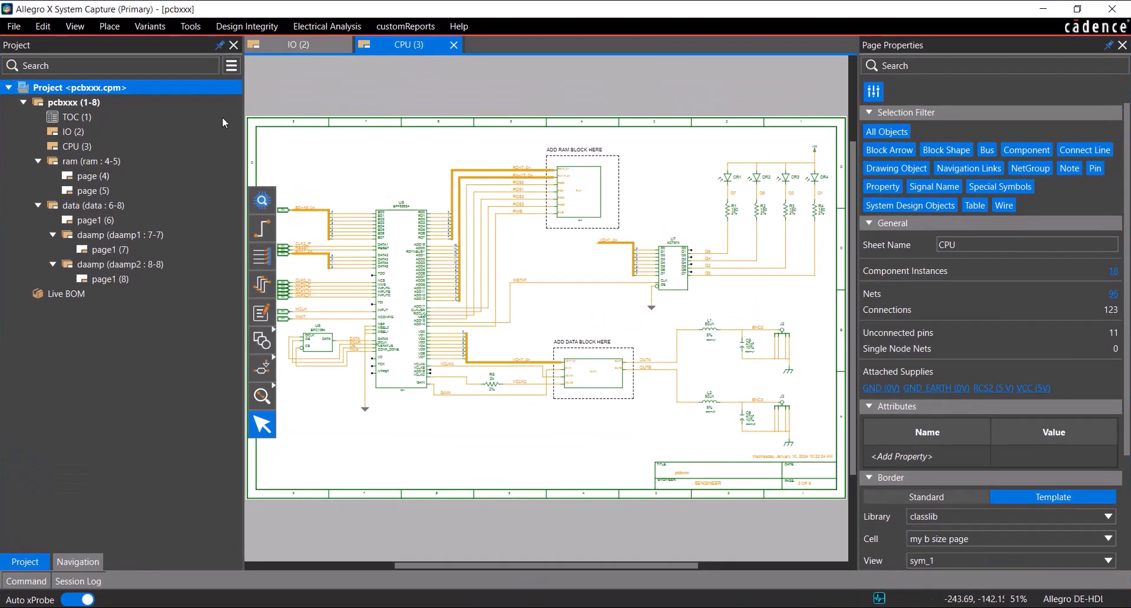
Examine the pcbxxx project's current version details and its history in Version Control
mouse_move(141, 92)
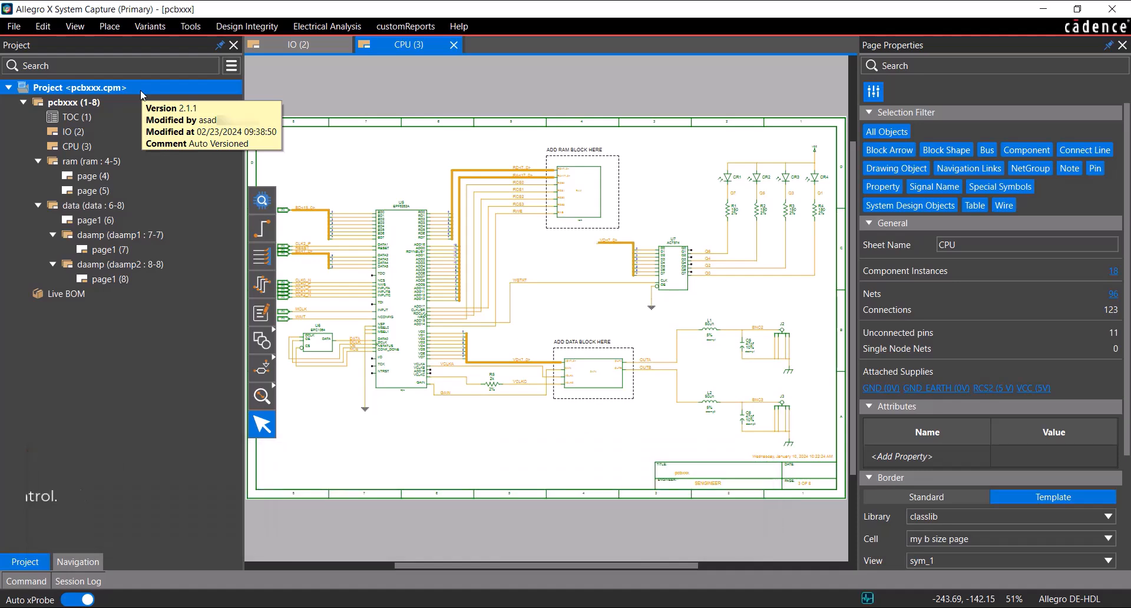
click(14, 26)
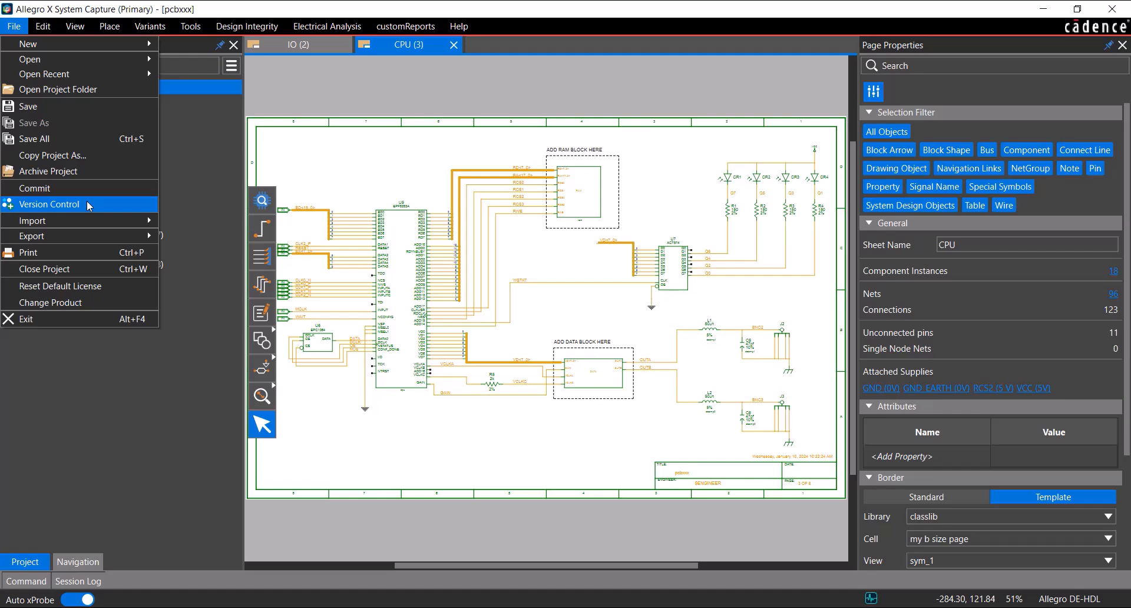
click(235, 129)
right_click(134, 87)
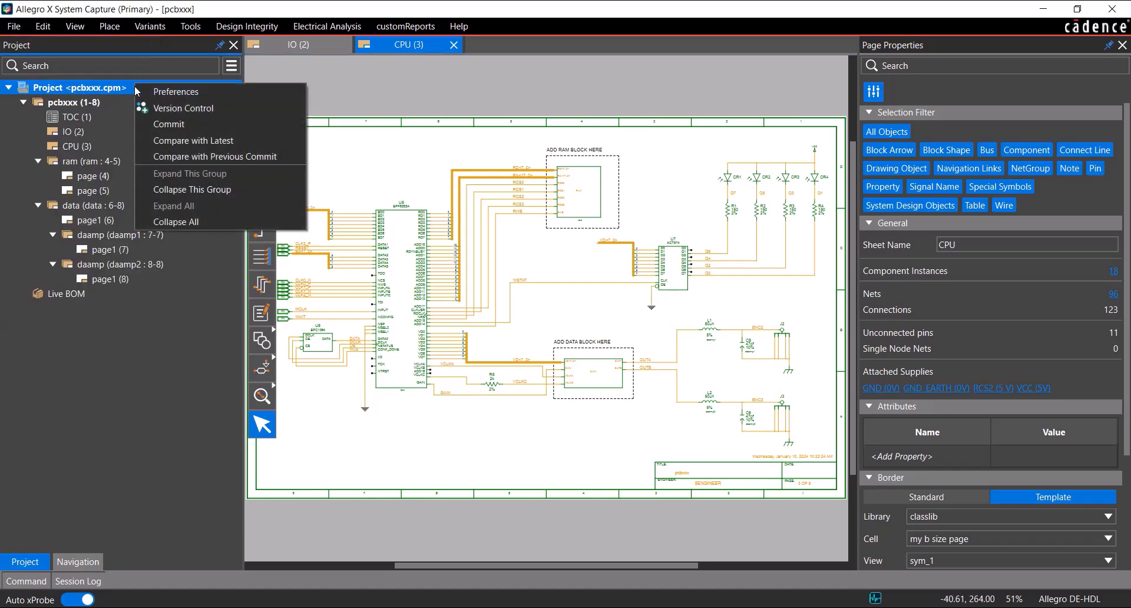
click(241, 108)
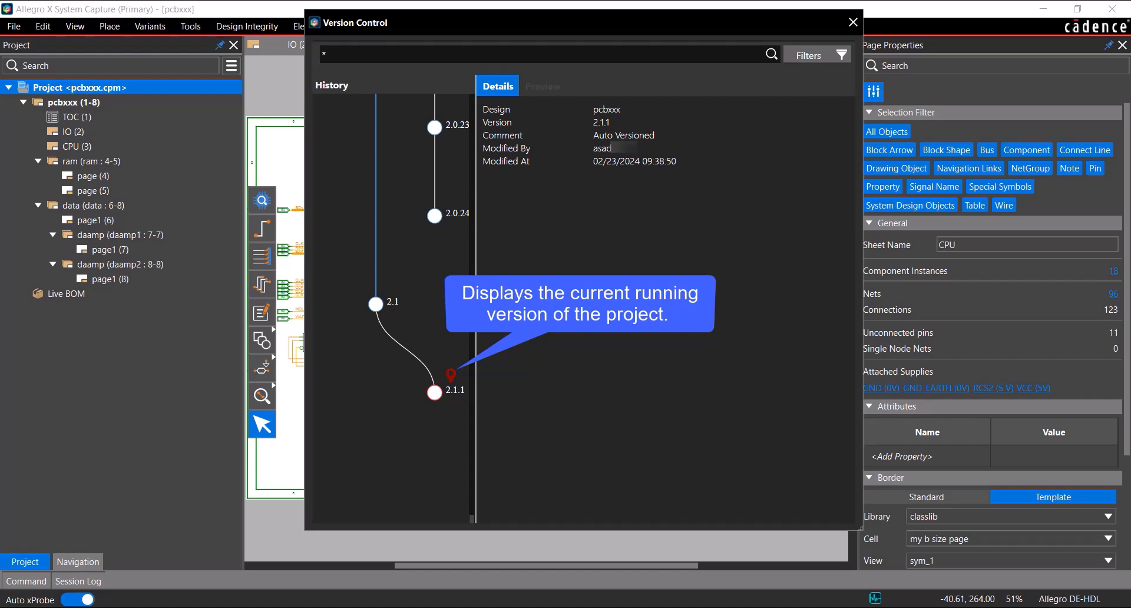
click(852, 22)
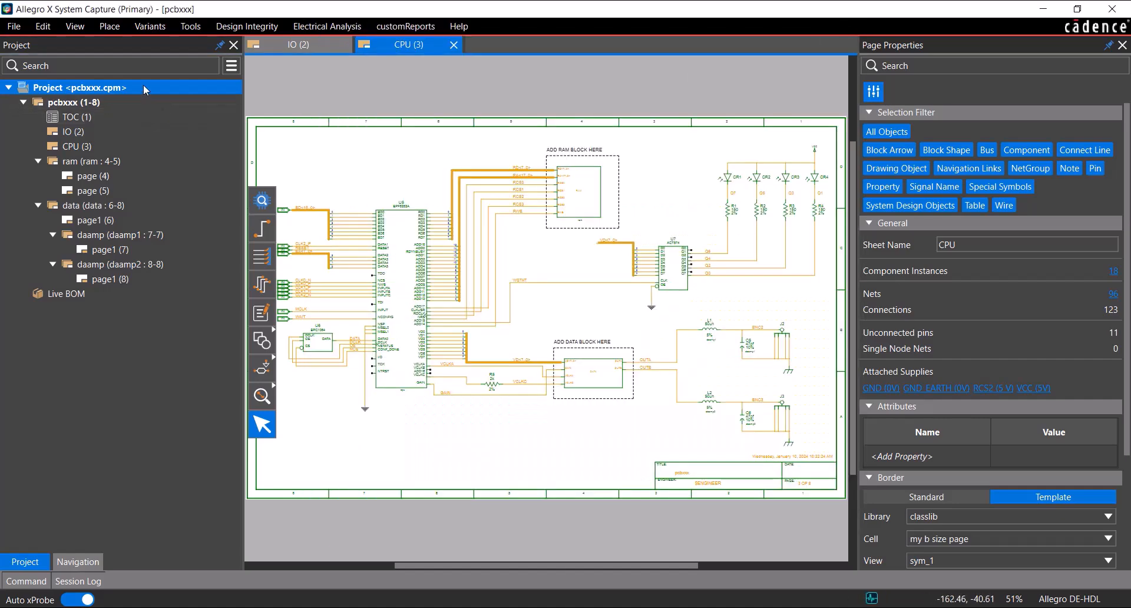
Insert a new schematic page directly after the CPU page in the pcbxxx design
mouse_move(144, 88)
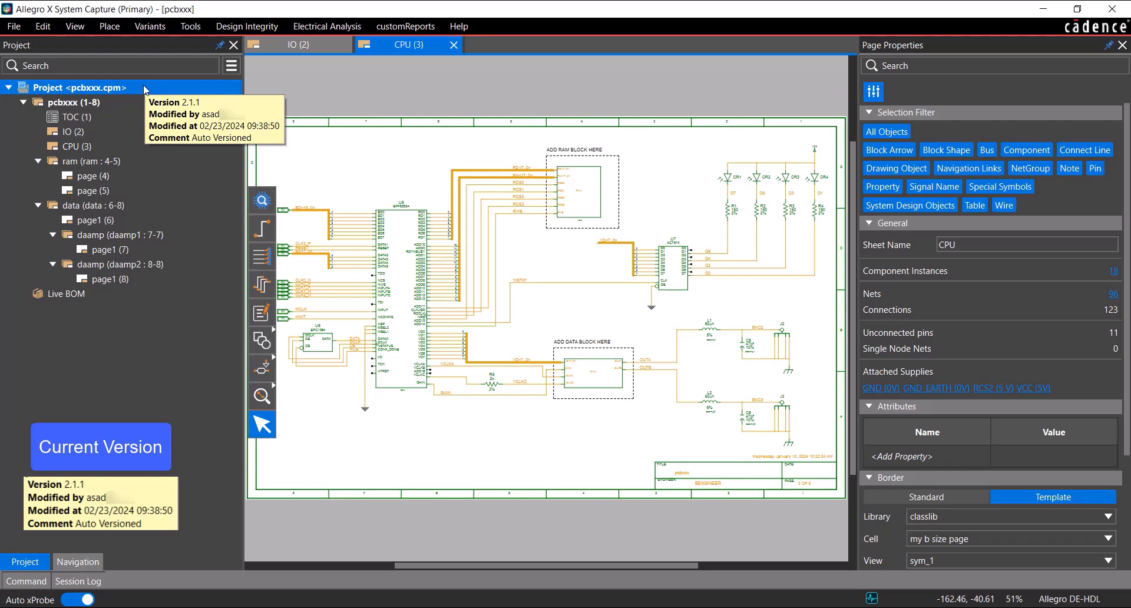
right_click(126, 146)
mouse_move(213, 167)
click(332, 182)
Copy the OUTA/OUTB output circuit with its inductors, capacitors and connectors from the CPU page onto the new page
drag(639, 314, 819, 462)
right_click(666, 376)
click(683, 419)
click(130, 161)
right_click(533, 203)
click(563, 272)
click(542, 299)
key(Escape)
click(427, 202)
scroll(539, 260, up, 3)
scroll(510, 258, up, 1)
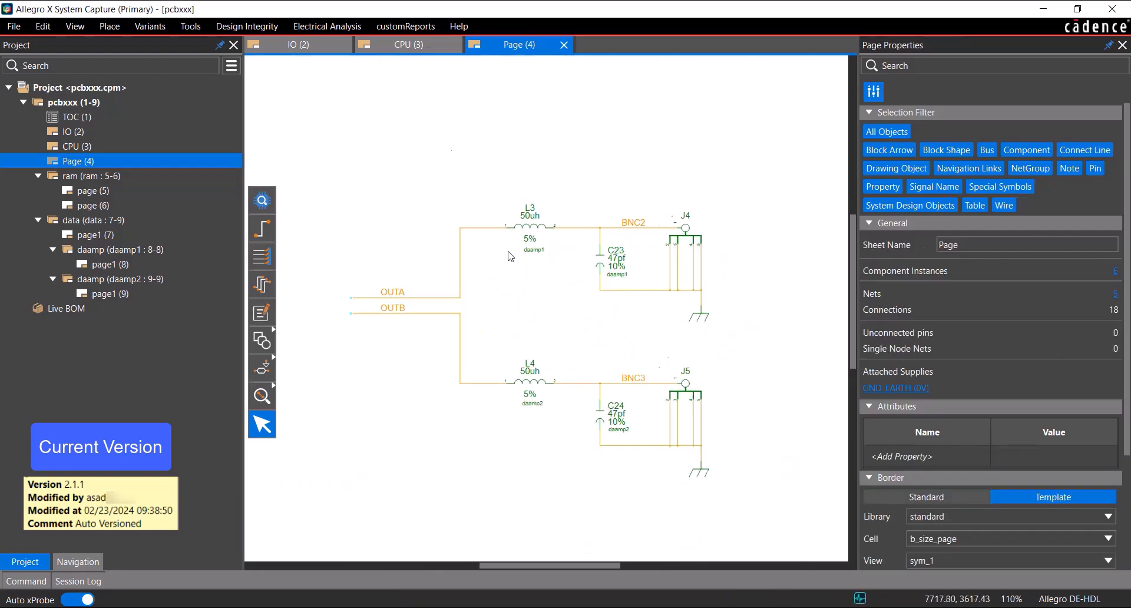
Start a commit of the whole project and keep it as a Minor version
click(22, 29)
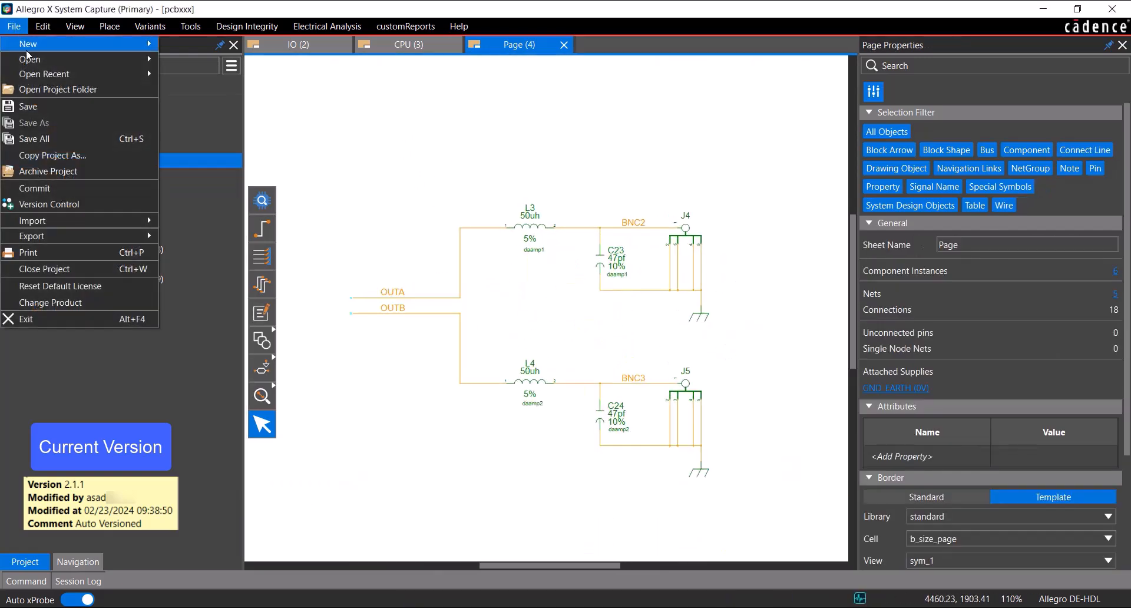
click(269, 156)
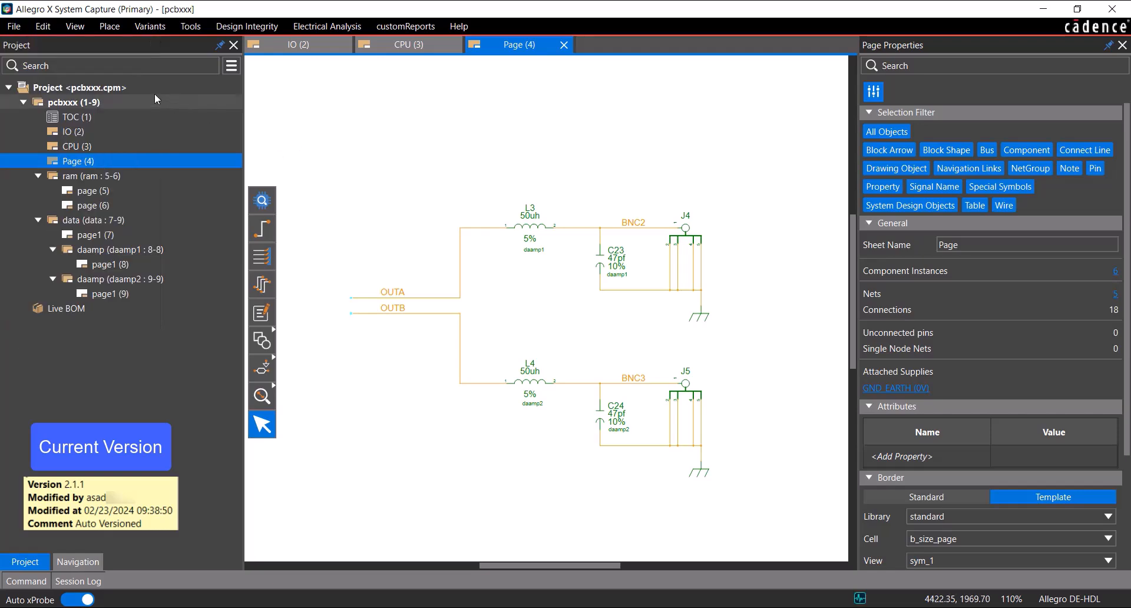
click(152, 89)
right_click(152, 90)
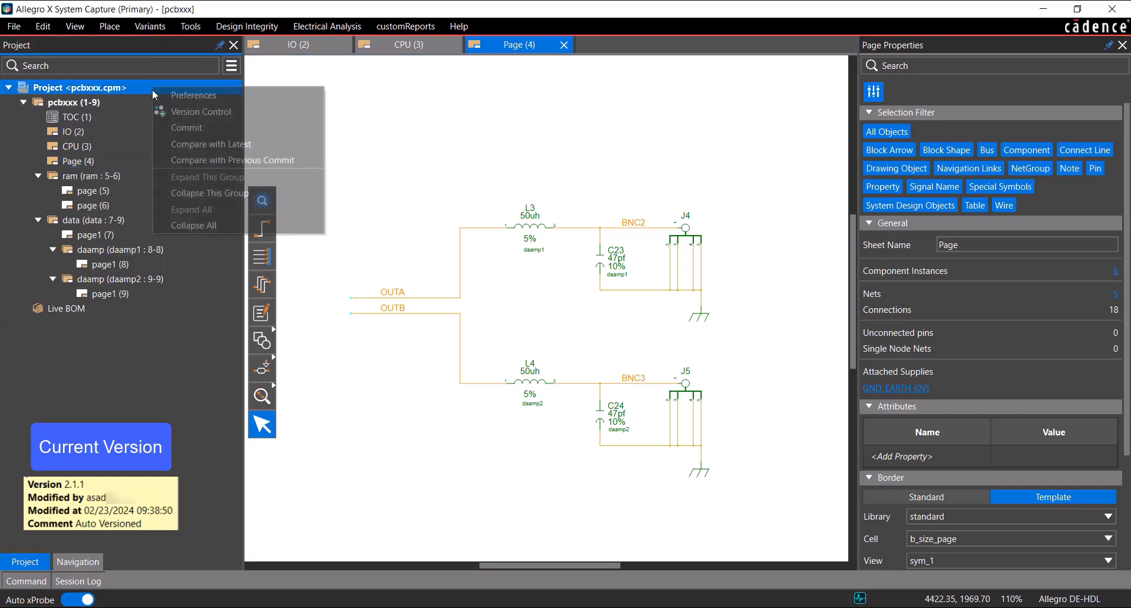
click(214, 124)
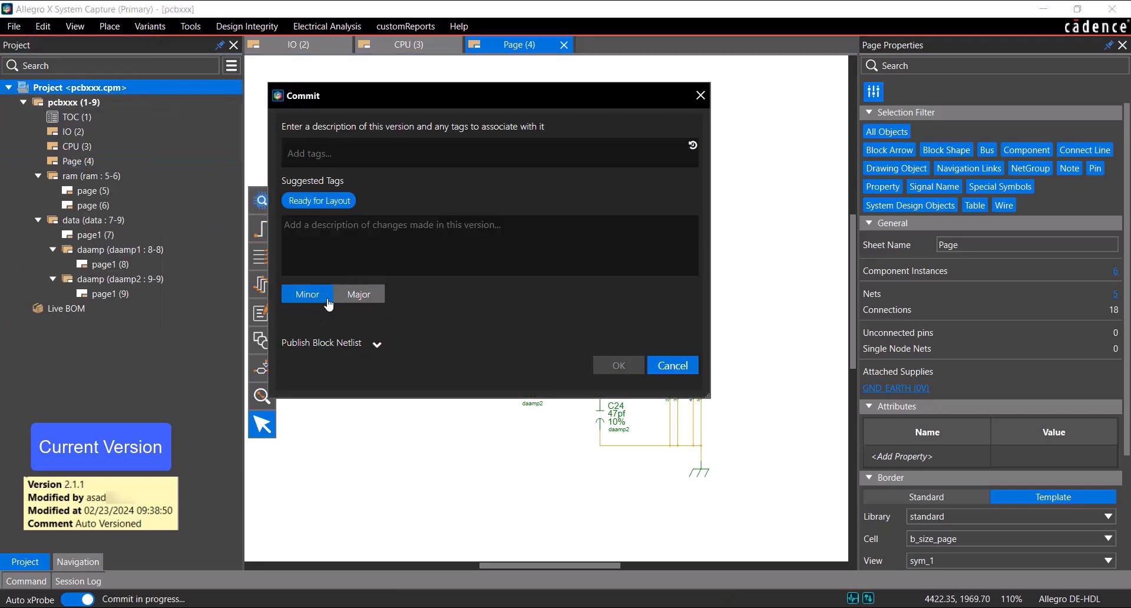
click(360, 296)
click(323, 297)
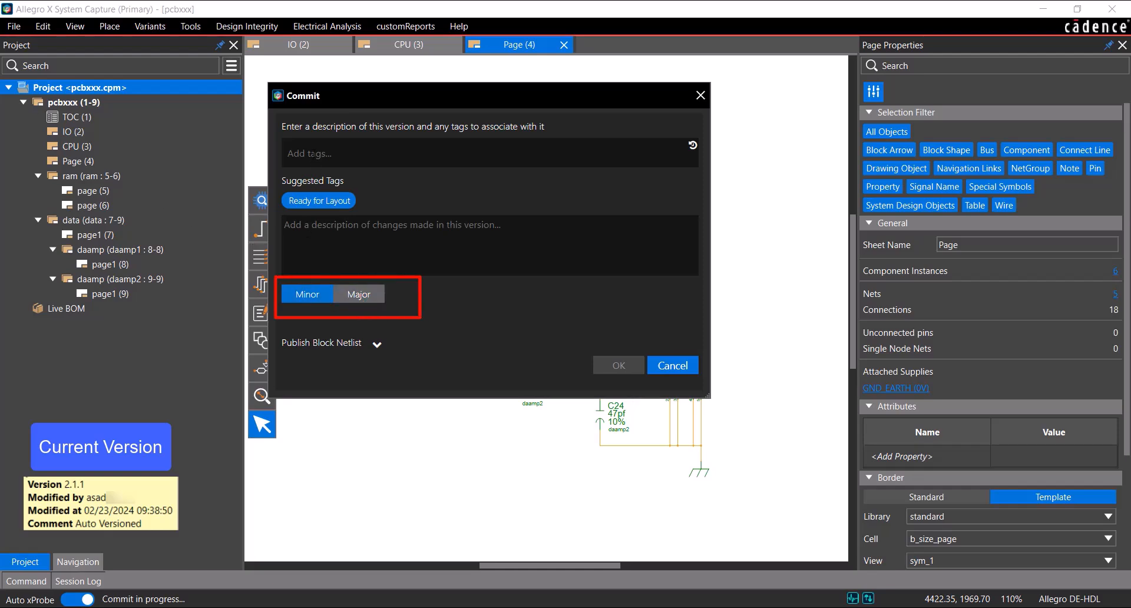
Tag the commit "Cadence" and "pcbxxx", describe it as "Daamp circuit connection is added to the design.", and submit it
text(Cadence)
key(Return)
text(pcbxxx)
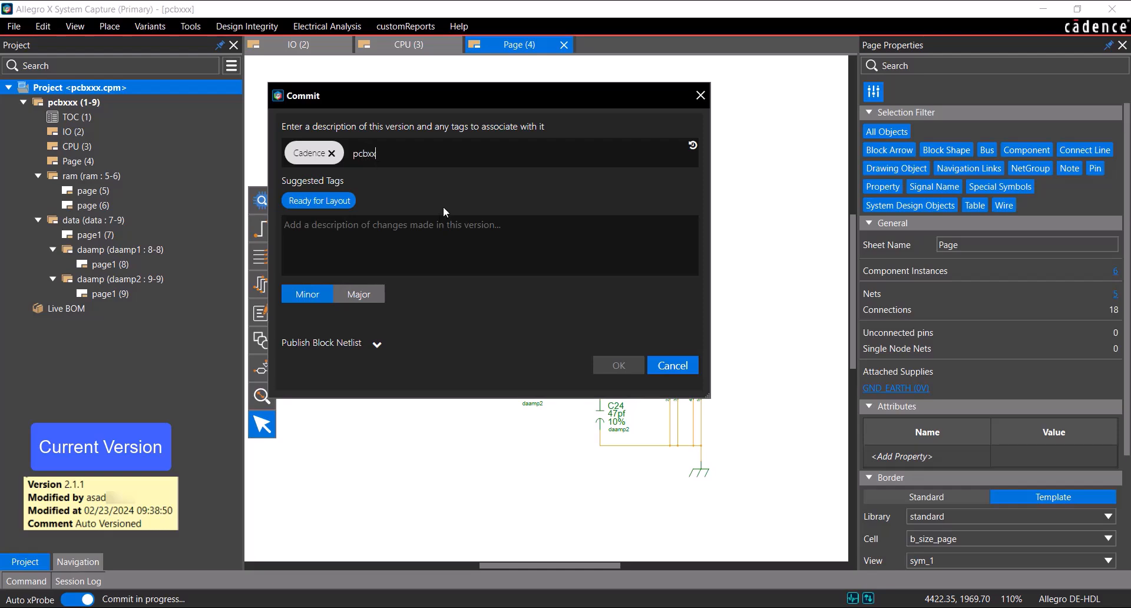
key(Return)
key(Tab)
text(Daamp circuit connection is added to the design.)
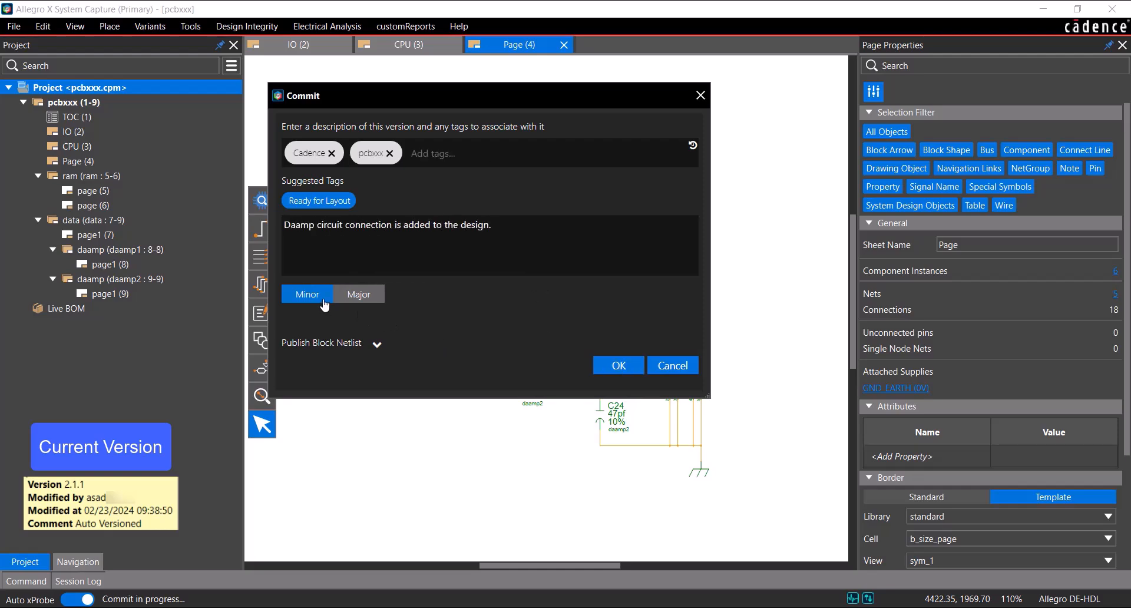
click(621, 366)
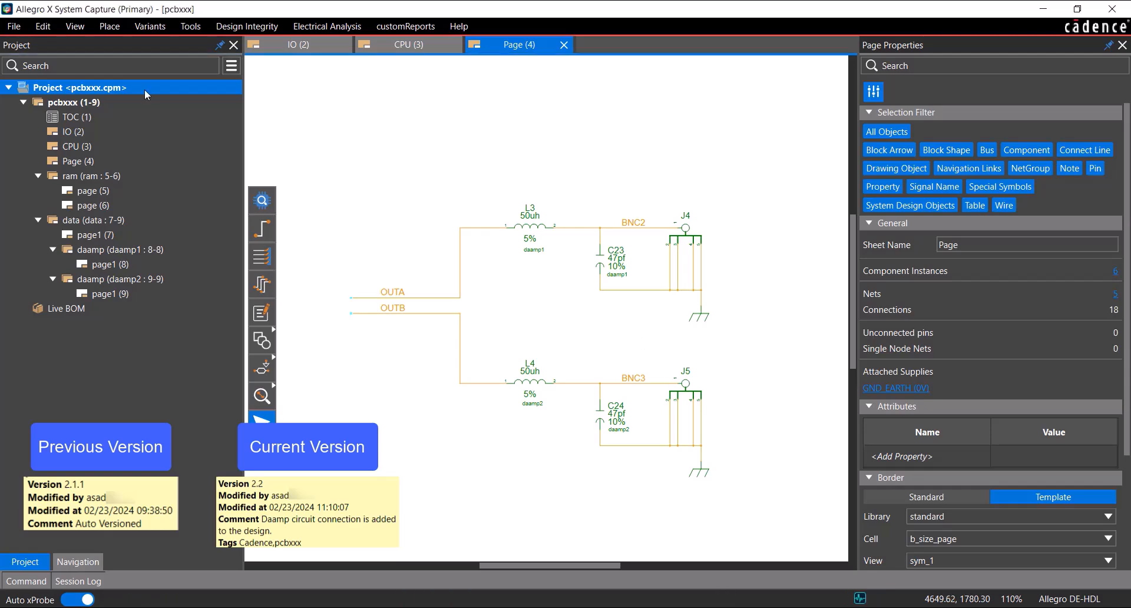
Compare the project with its previous commit, review the added instances in the differences report, and close the report
mouse_move(146, 93)
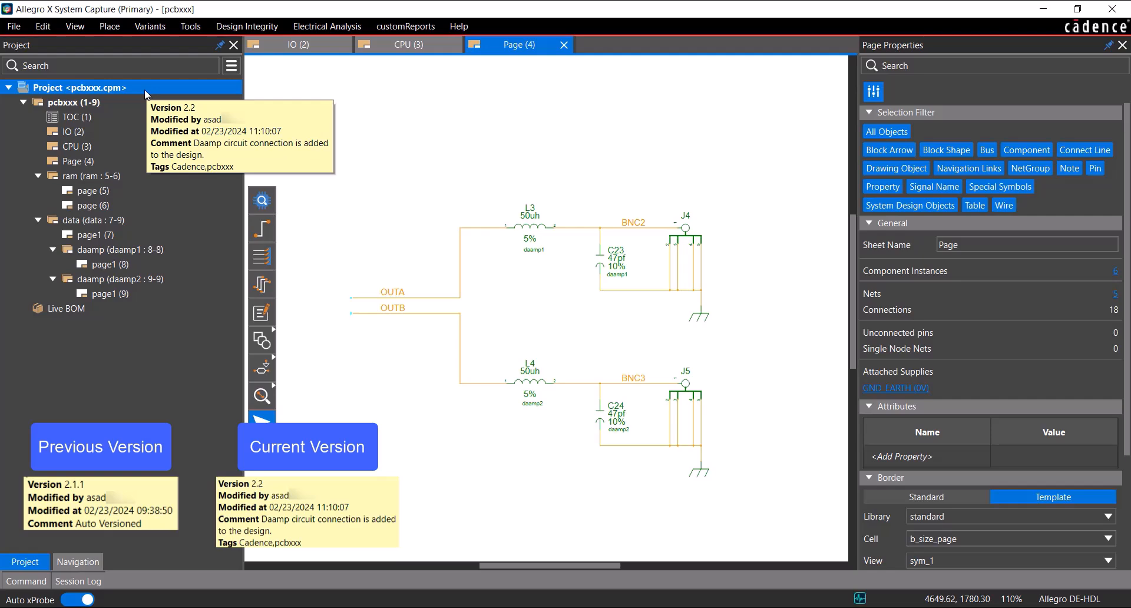
right_click(145, 88)
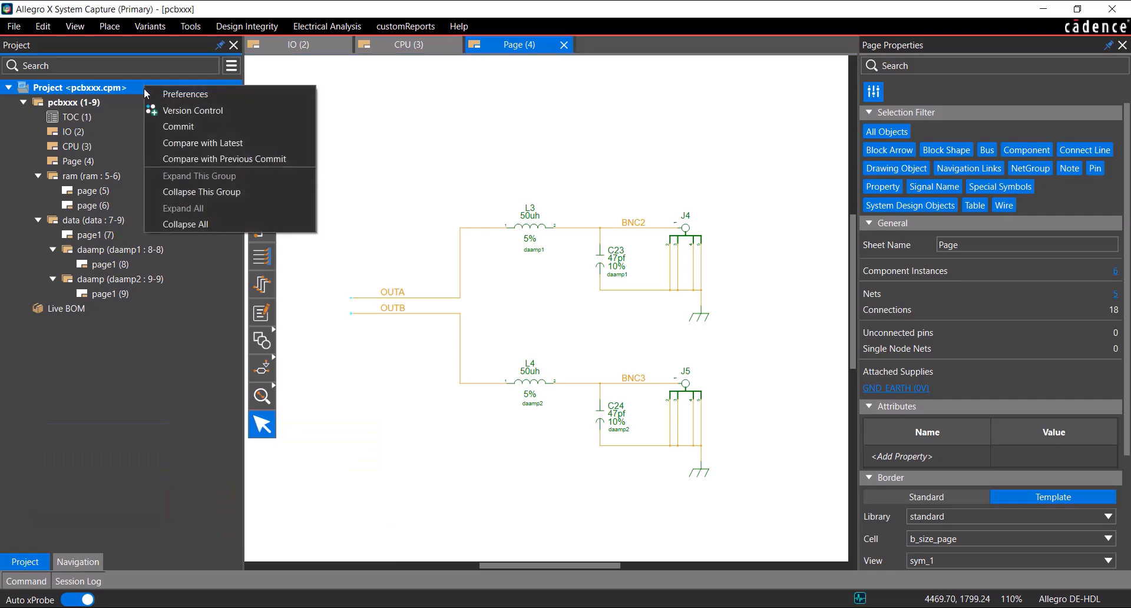
click(291, 158)
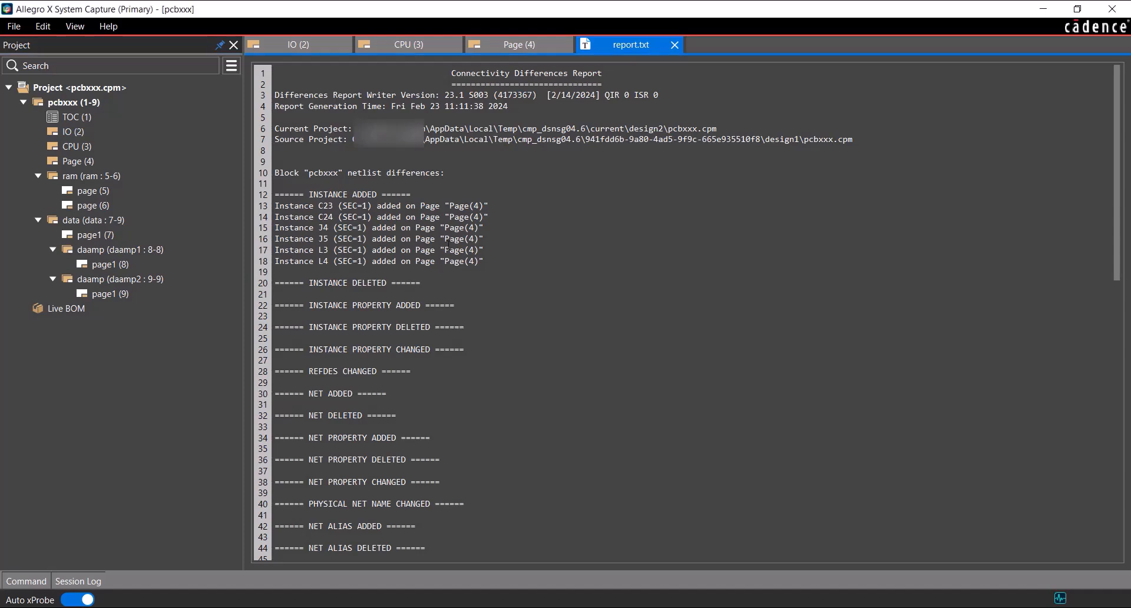
drag(486, 262, 274, 206)
click(540, 255)
click(675, 45)
Preview the schematic pages of version 2.2 in Version Control, including the new page 4
right_click(143, 93)
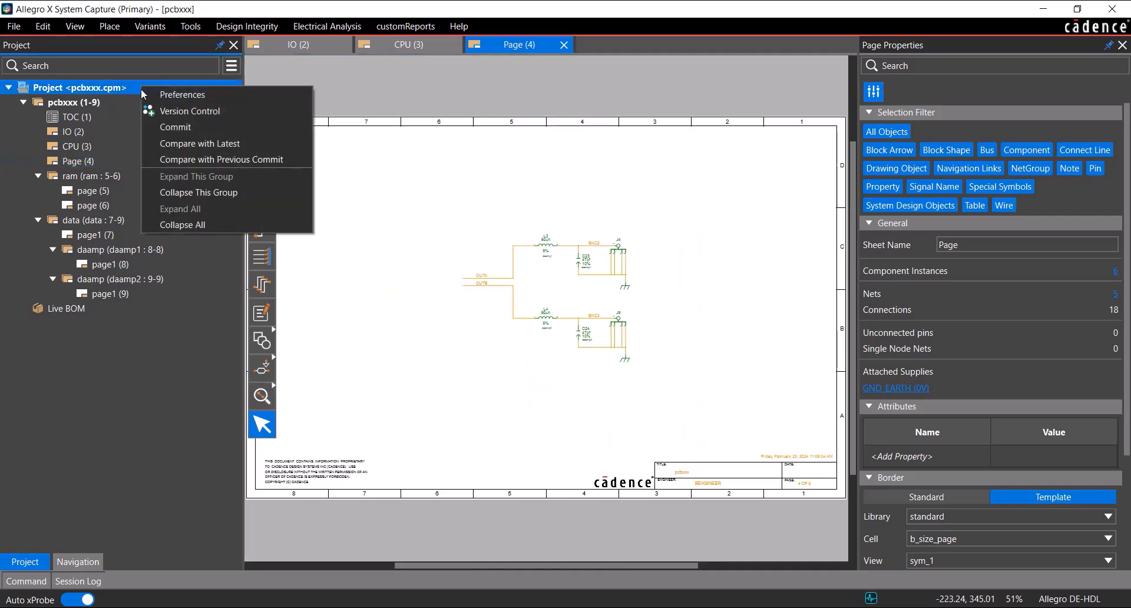
click(251, 116)
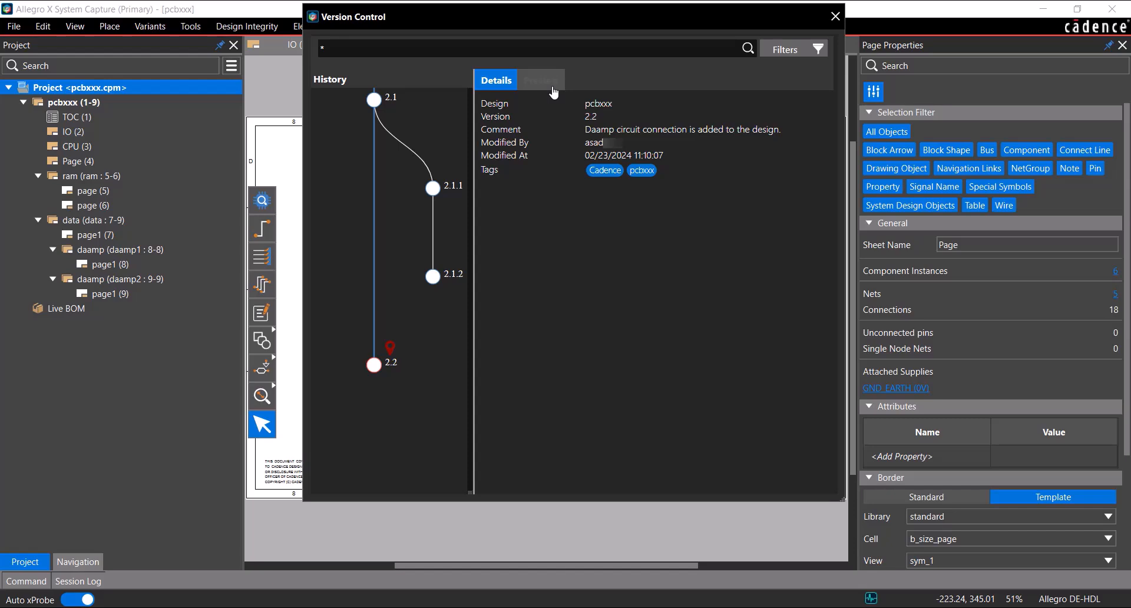
click(541, 80)
scroll(695, 281, down, 5)
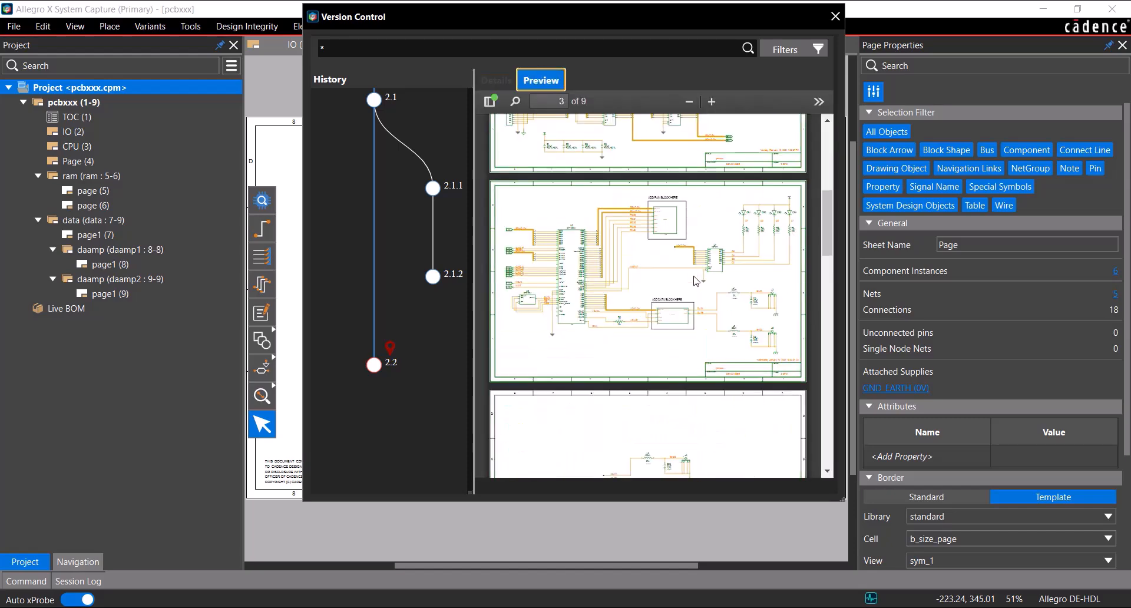
scroll(695, 281, down, 3)
ctrl+scroll(710, 289, up, 2)
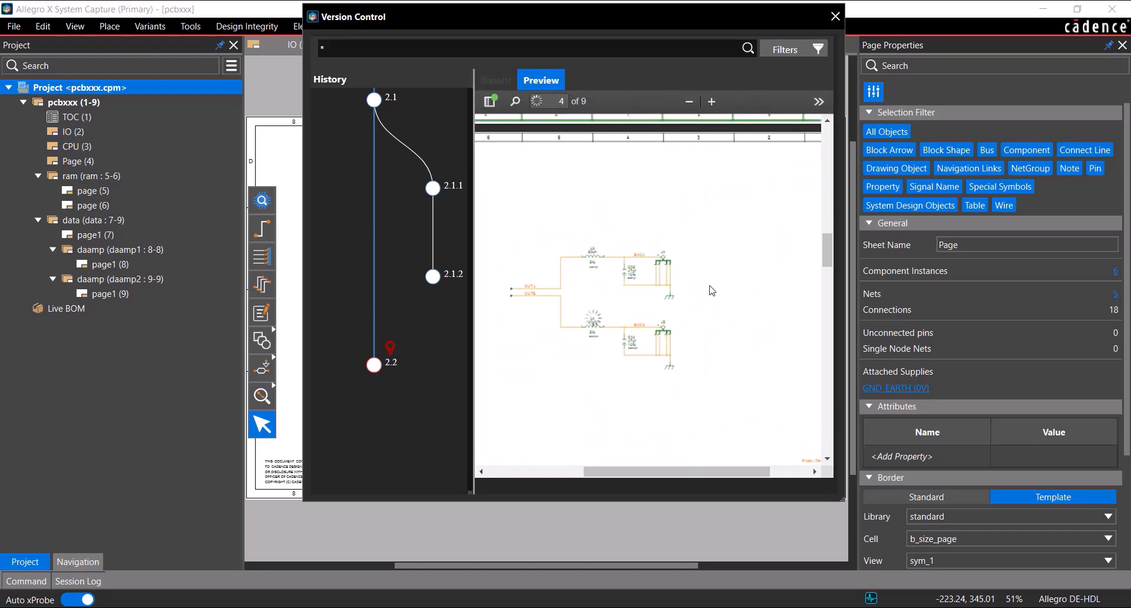
ctrl+scroll(711, 290, down, 2)
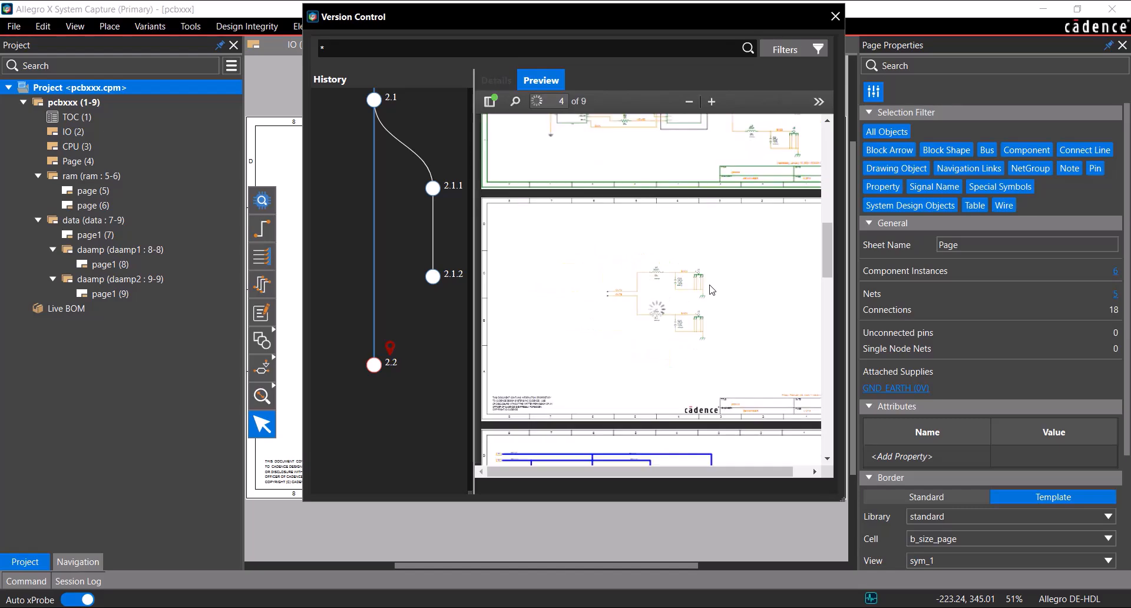
Preview version 2.1 in the history, open that version of the design, and check the project's version details
click(374, 100)
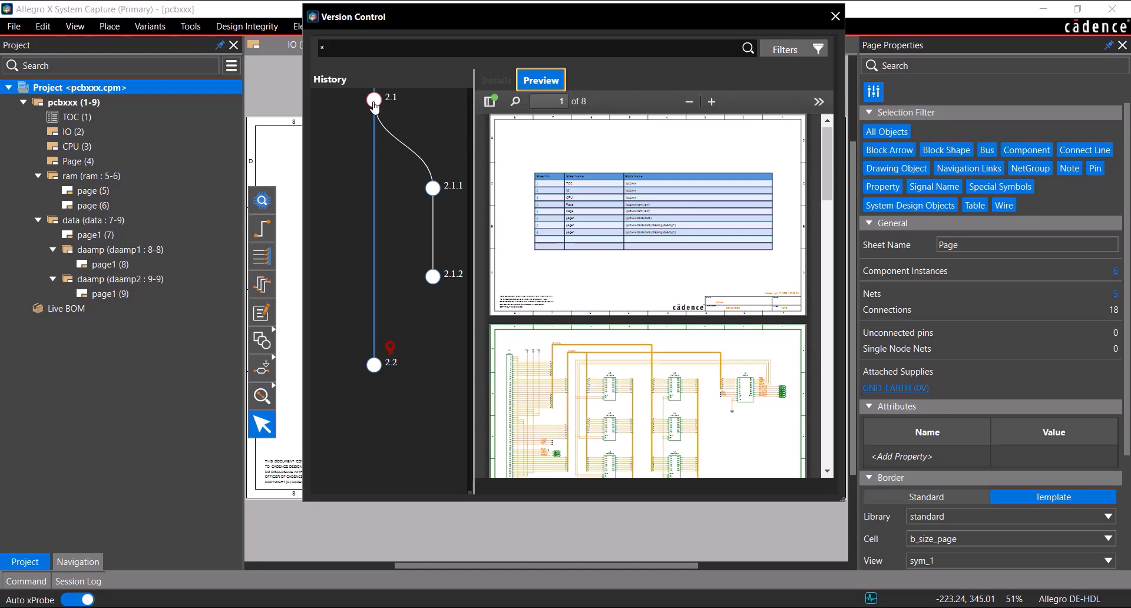
right_click(374, 104)
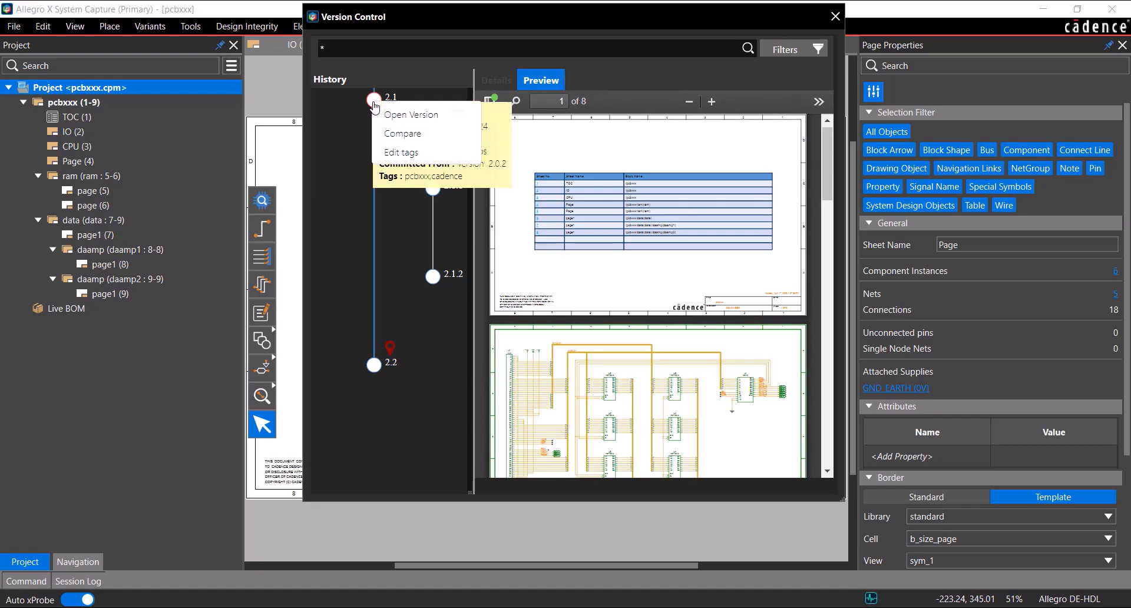
click(445, 116)
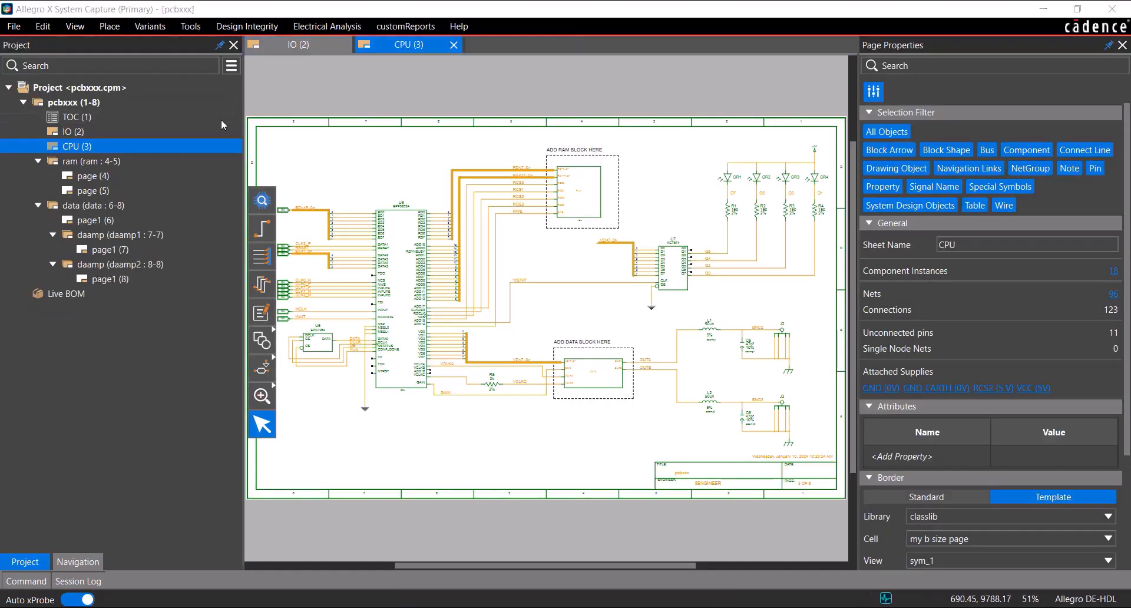
mouse_move(138, 91)
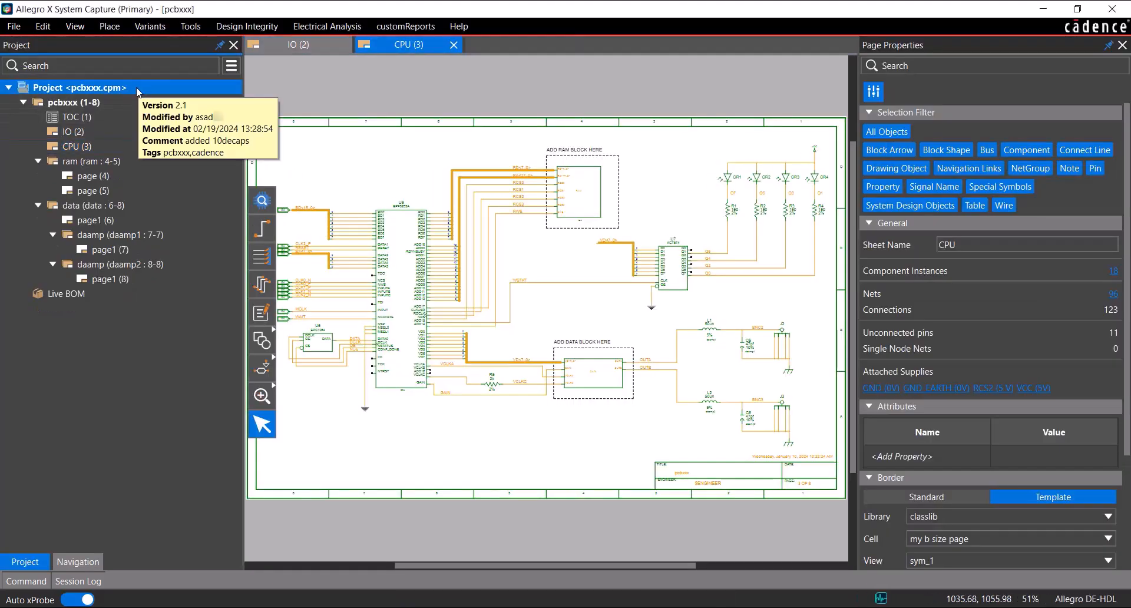